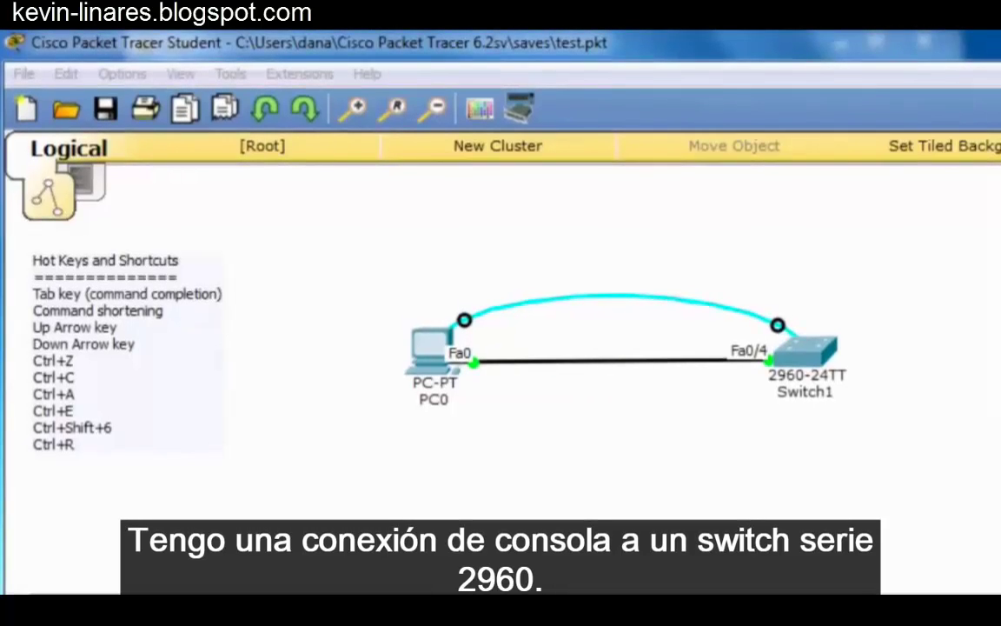
Step: Close PC0's terminal, open Switch1's CLI and start the console at the Switch> prompt
left_click(429, 358)
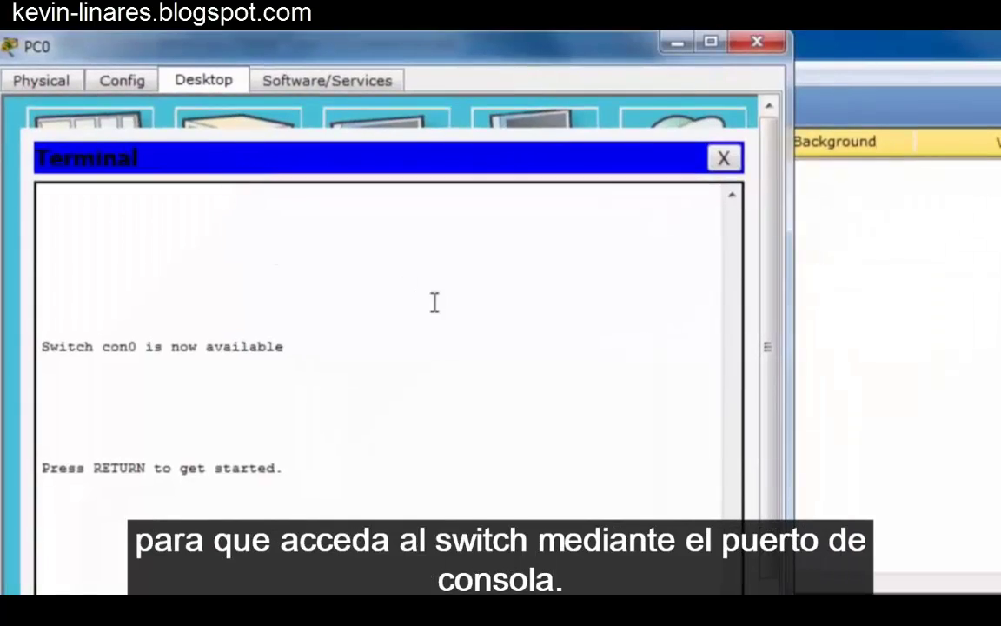
left_click(678, 41)
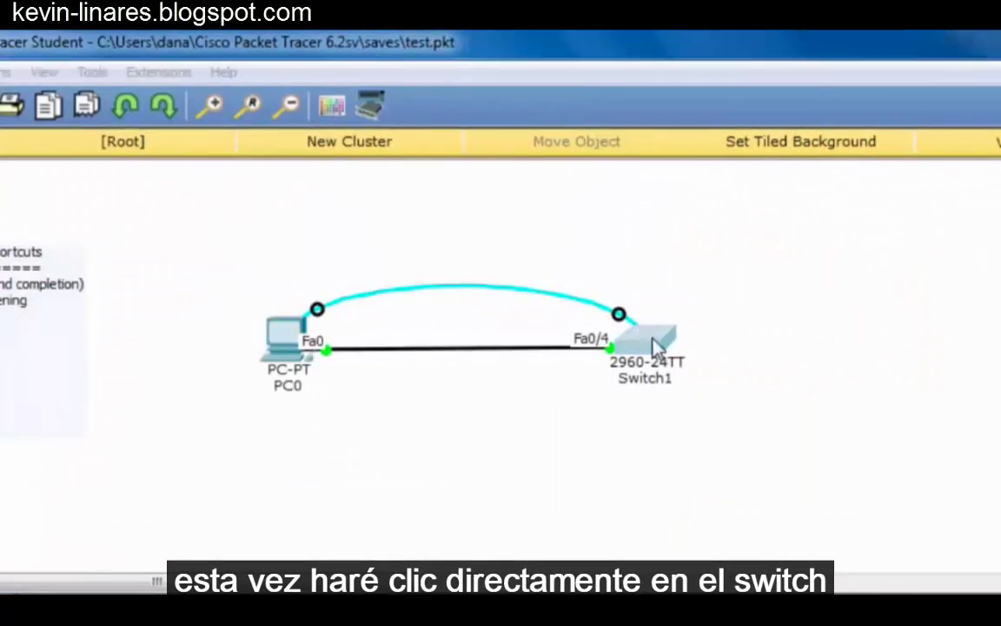
left_click(655, 344)
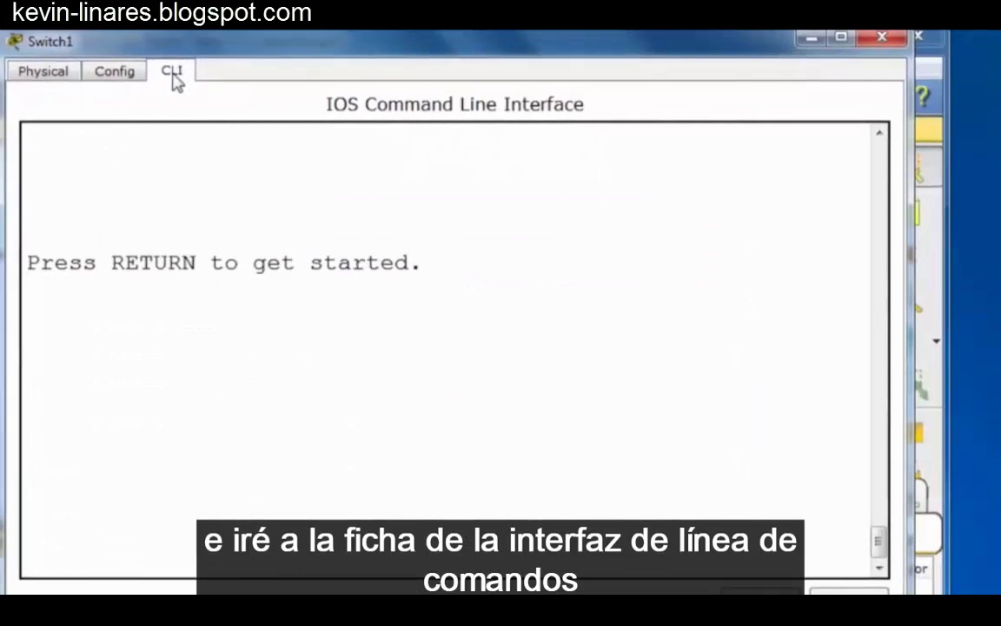
left_click(123, 418)
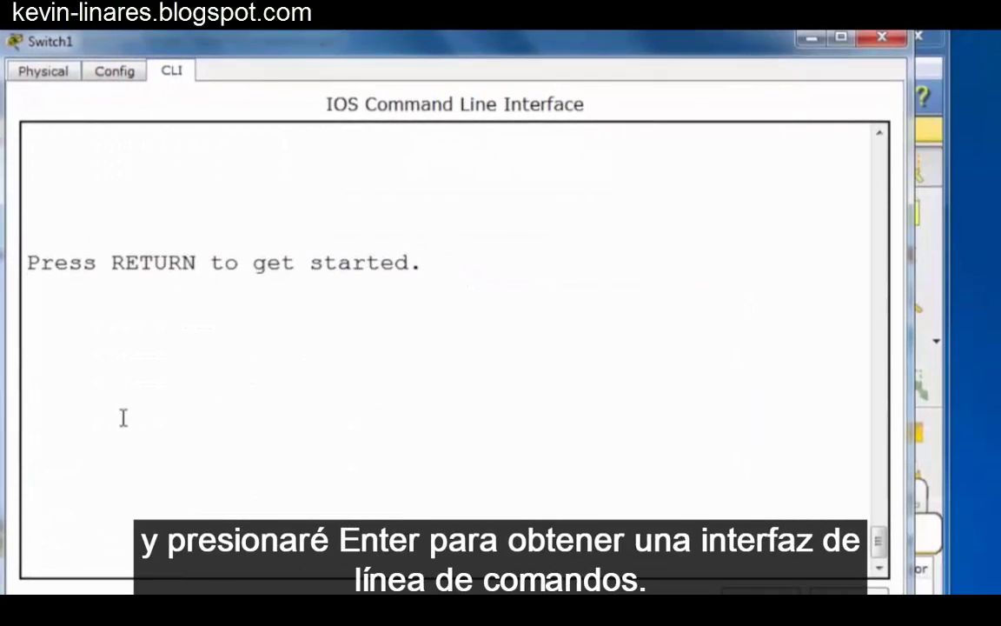
key("Return")
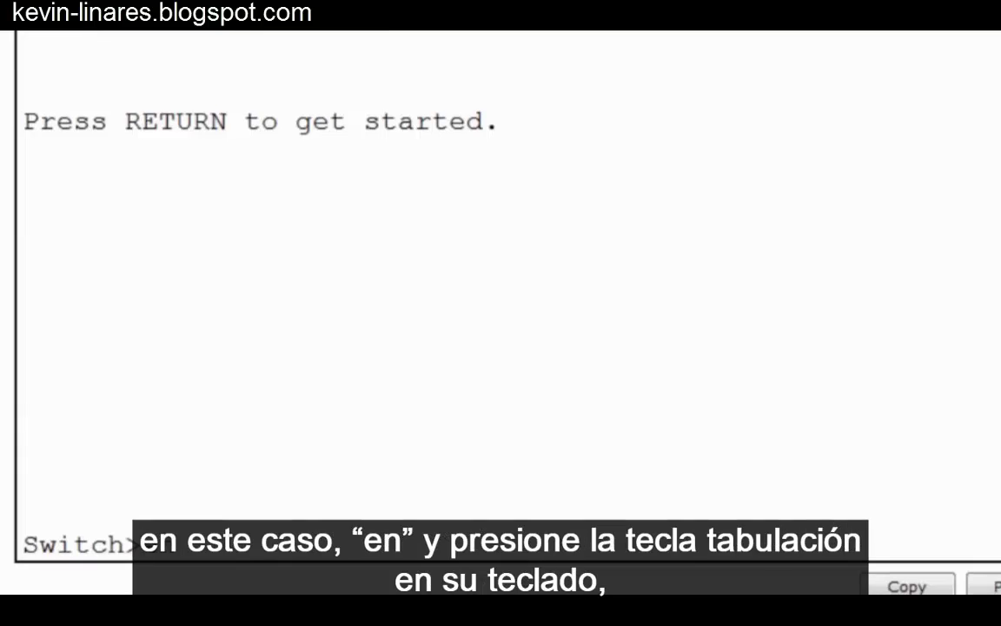
Step: Tab-complete 'en' to enable and run it to reach the Switch# prompt
type("en")
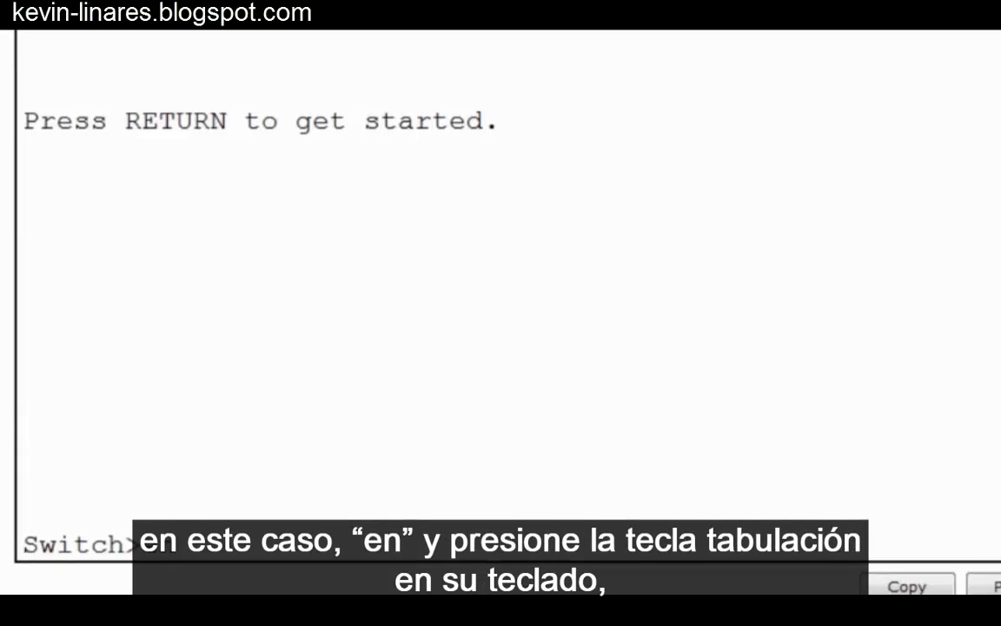
key("Return")
type("en")
key("Tab")
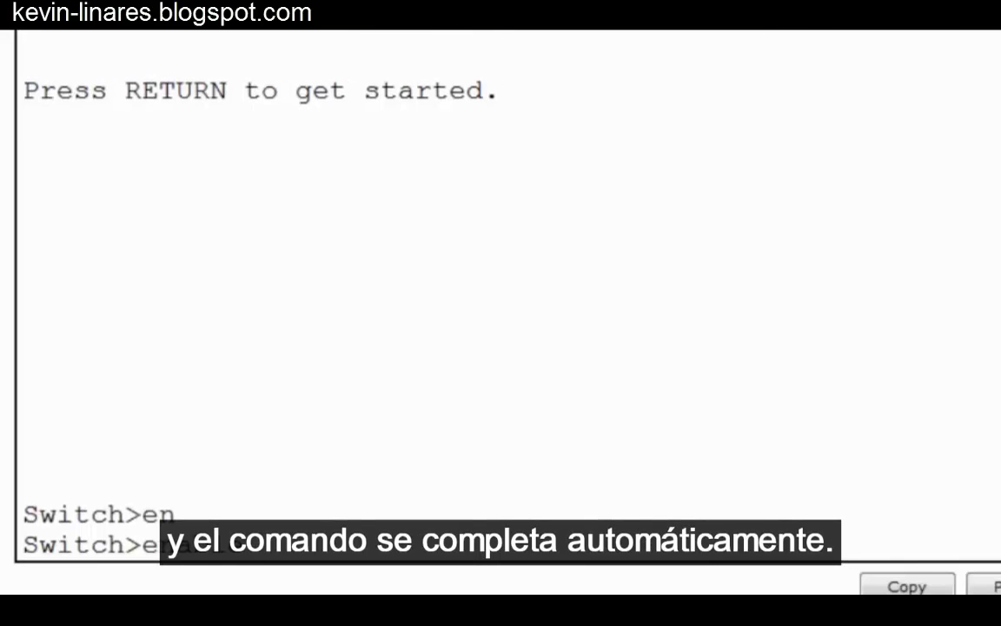
key("Return")
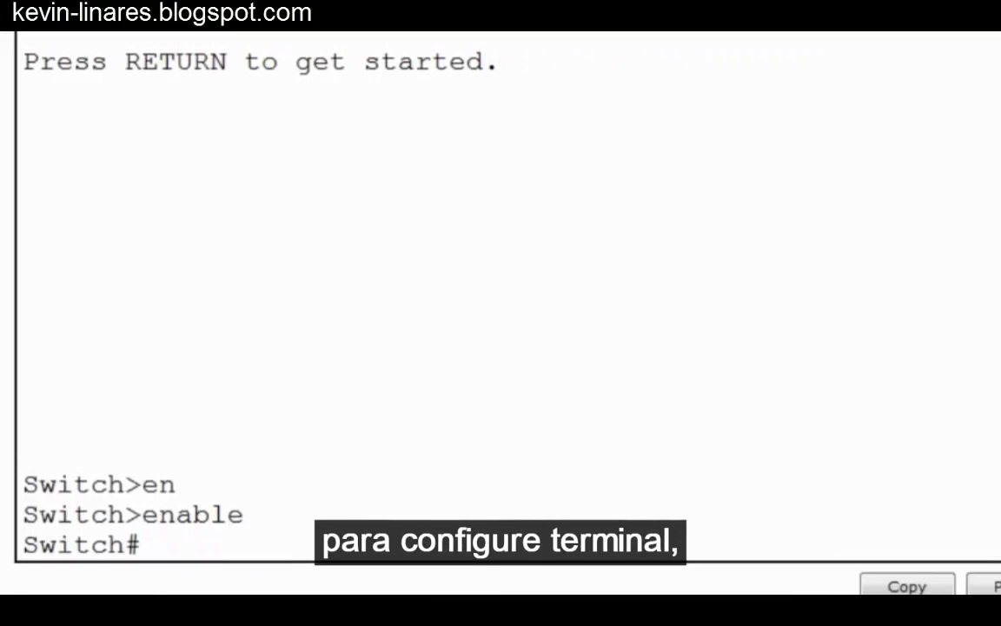
Step: List commands starting with 'con?', then run configure terminal built from tab-completed abbreviations
type("con")
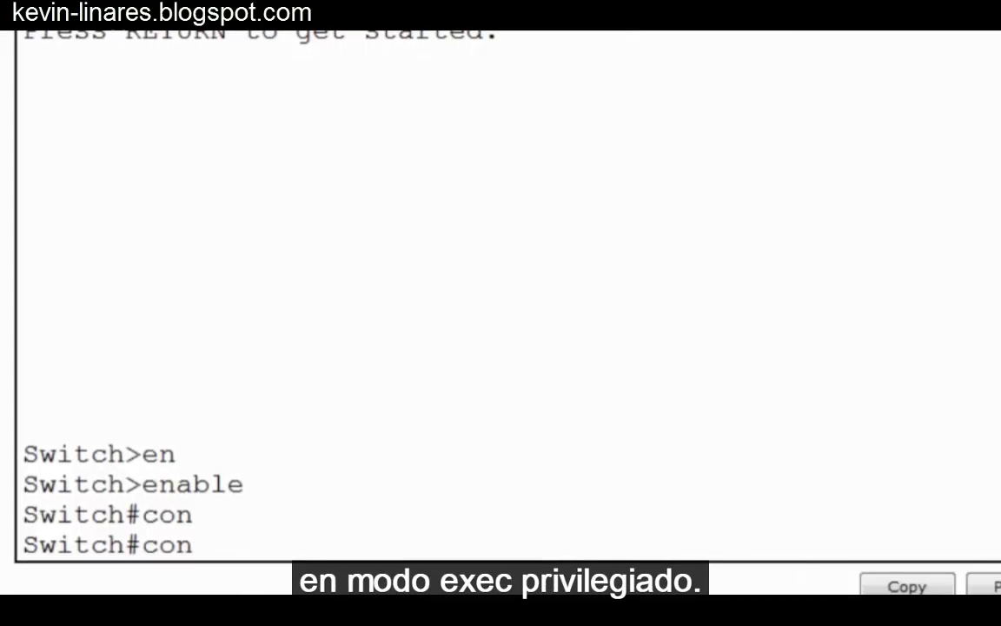
type("?")
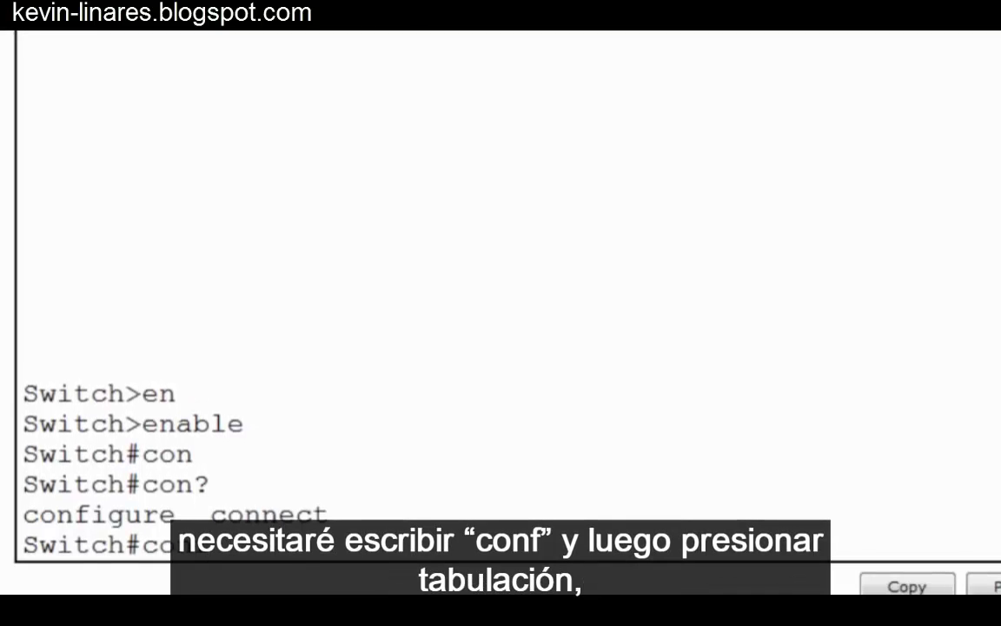
key("Tab")
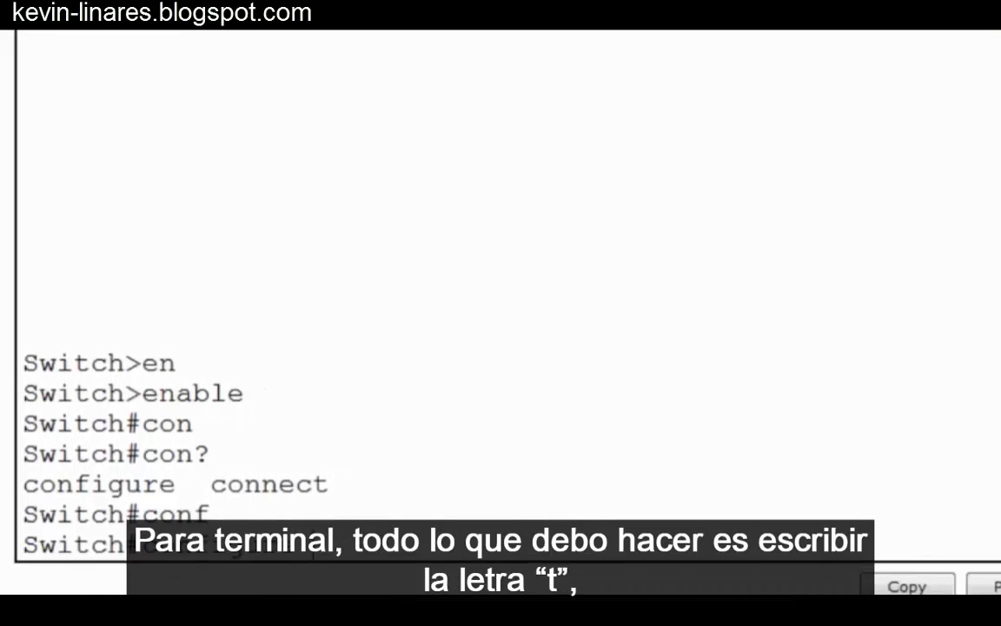
type("t")
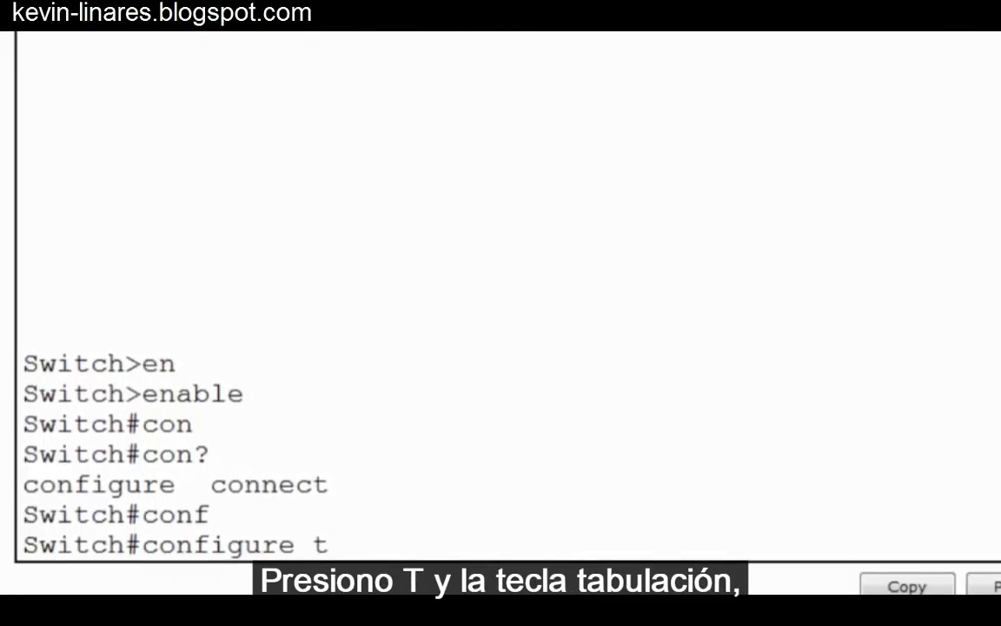
key("Tab")
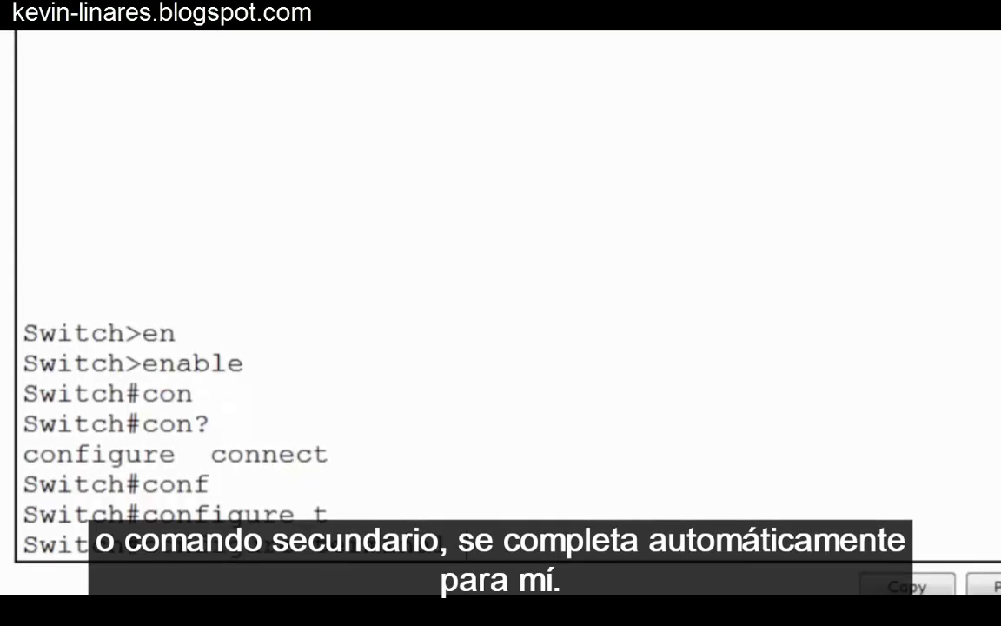
key("Return")
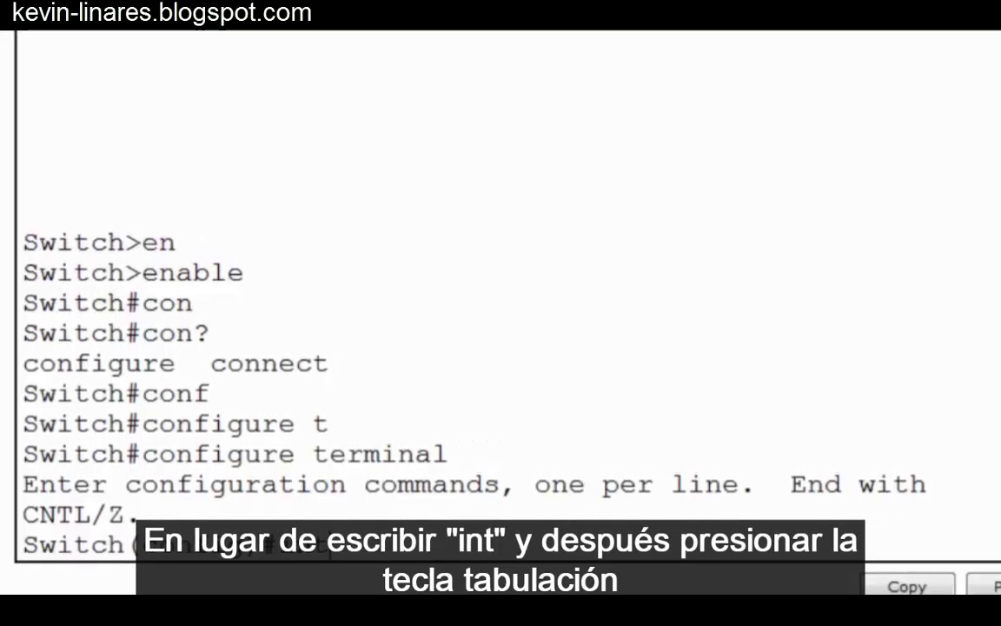
Step: Compare 'interface fastethernet 0/1' with the short form, then enter interface config via 'int f 0/1'
key("Tab")
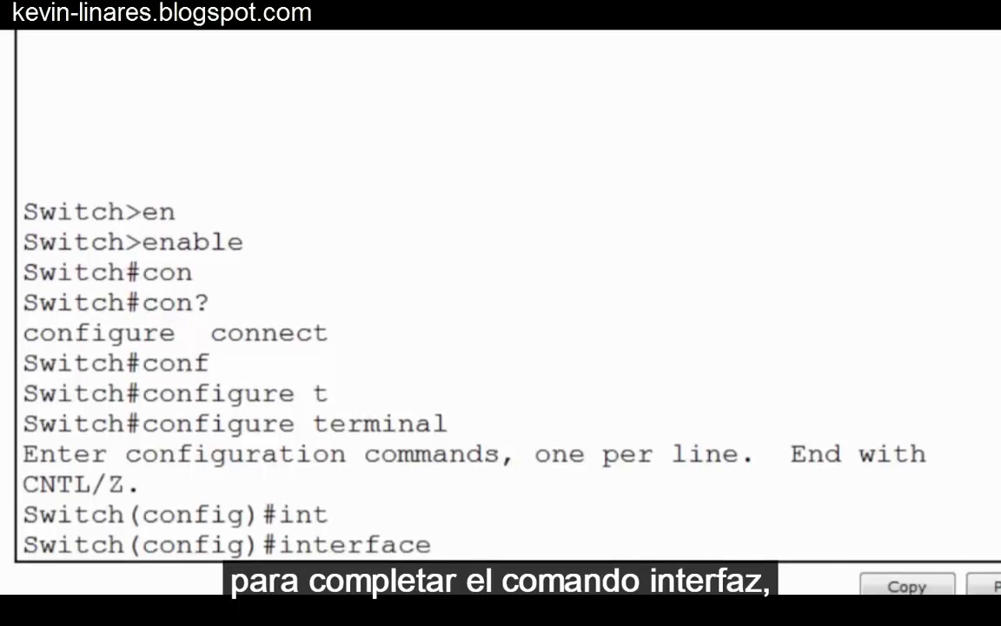
key("BackSpace")
key("BackSpace")
key("BackSpace")
key("BackSpace")
key("BackSpace")
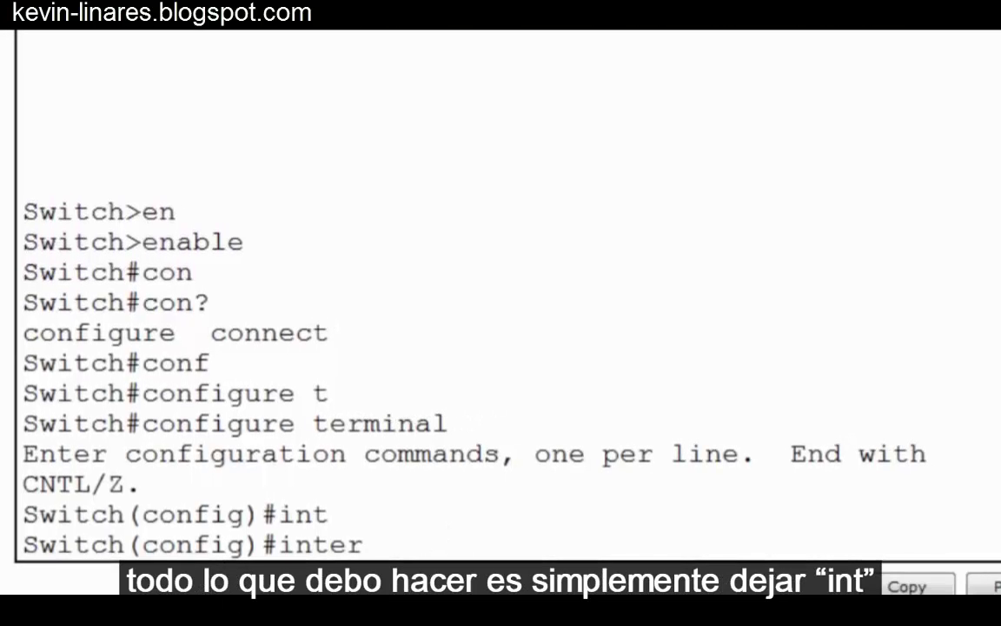
type("t")
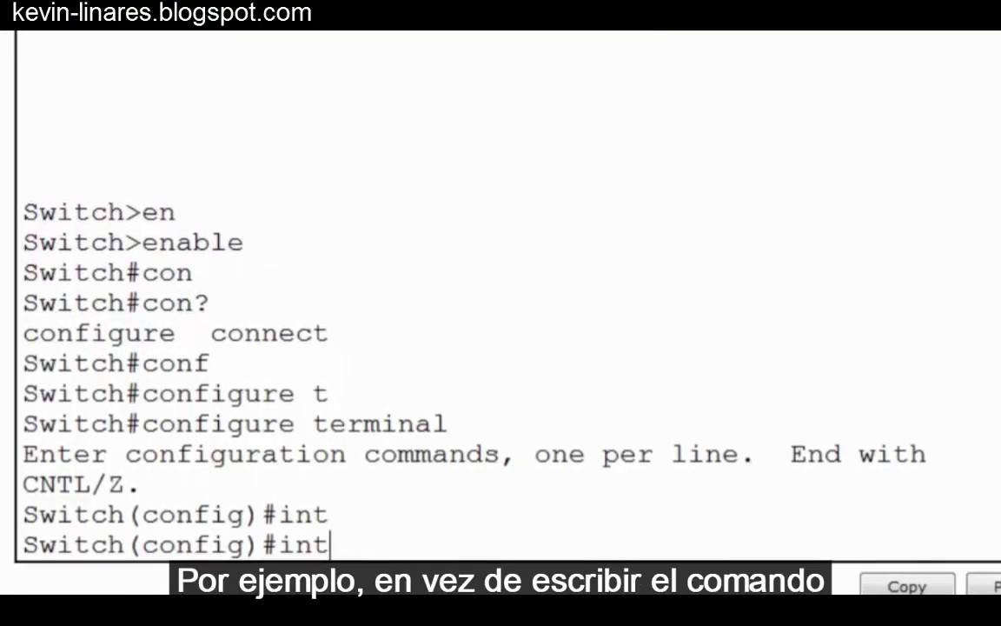
type("erface d")
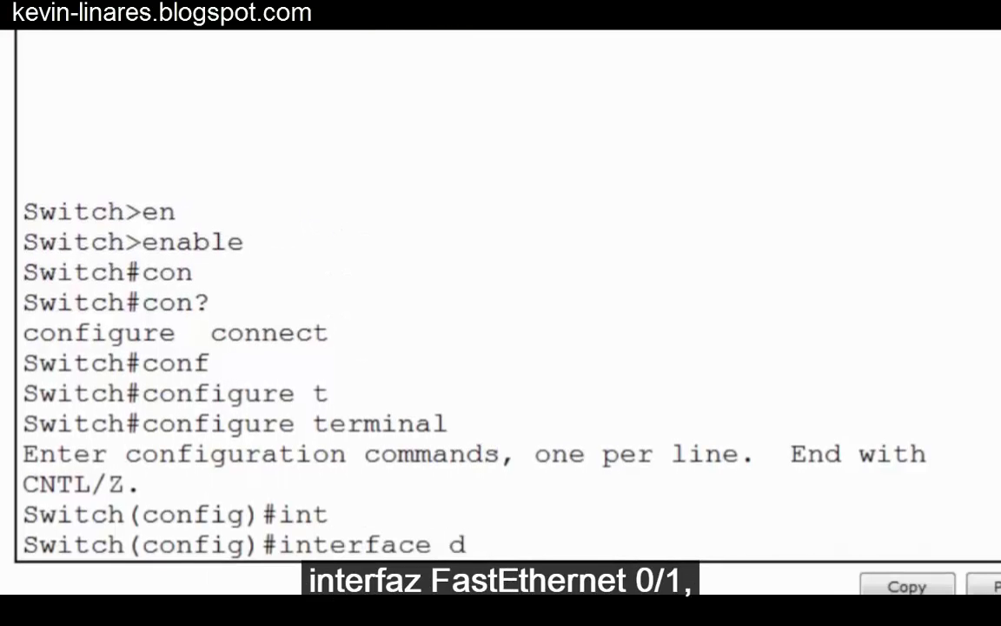
key("BackSpace")
type("fastether")
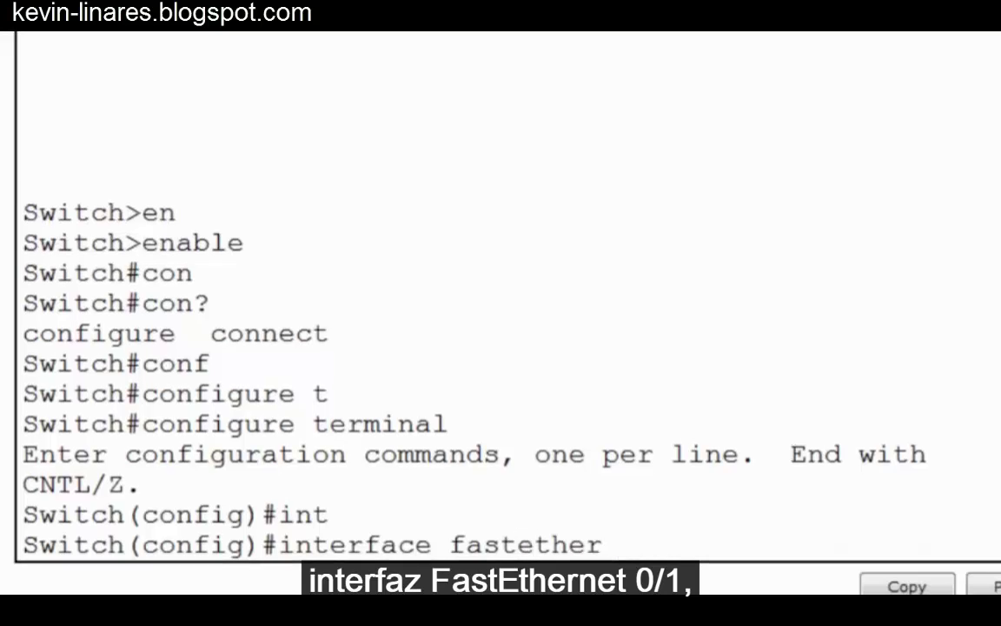
type("net ")
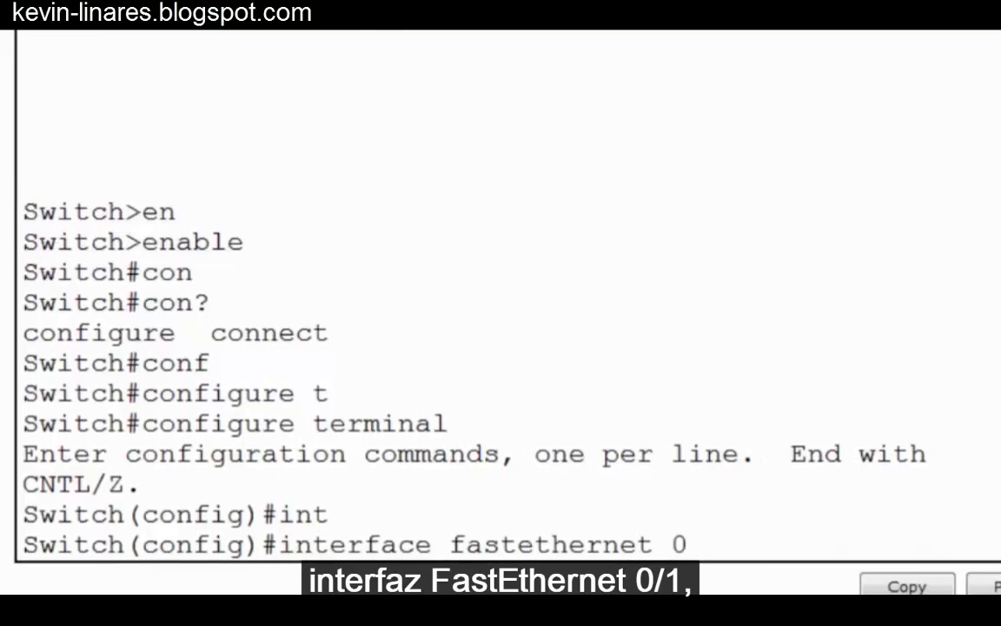
type("0/1")
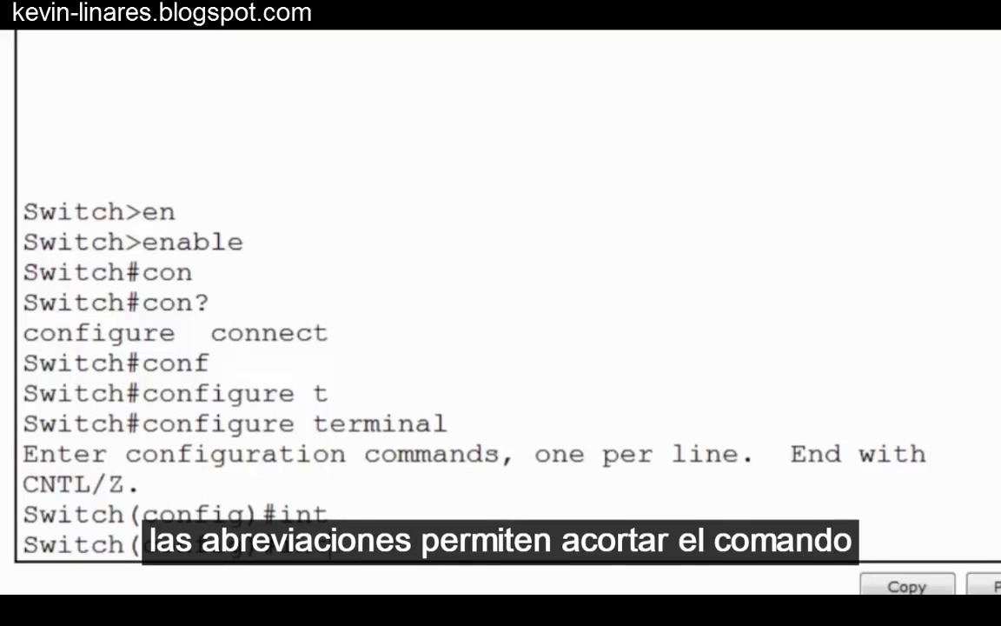
type("f")
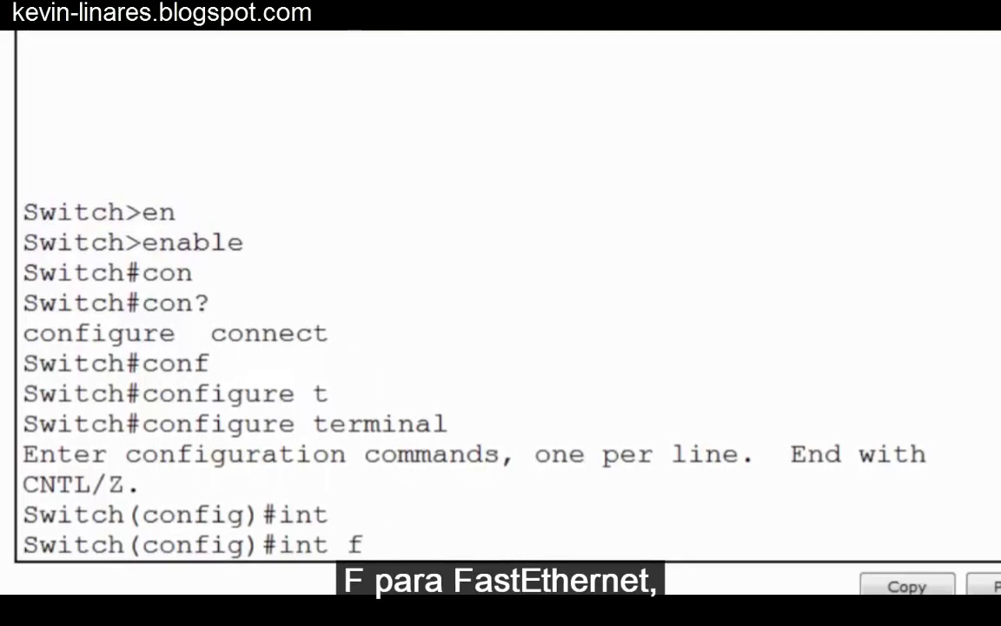
type(" 0/1")
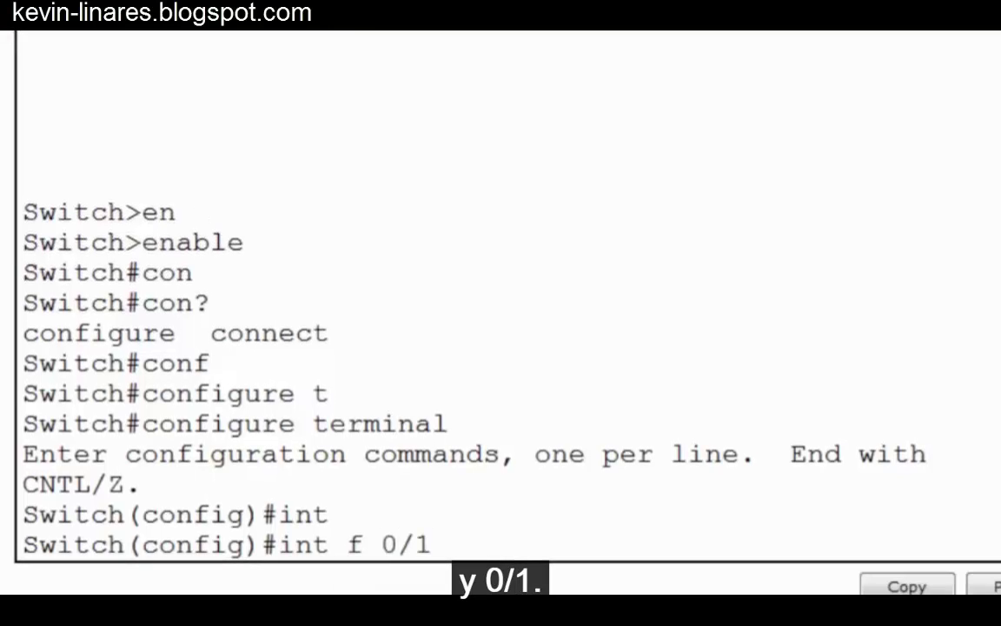
key("Return")
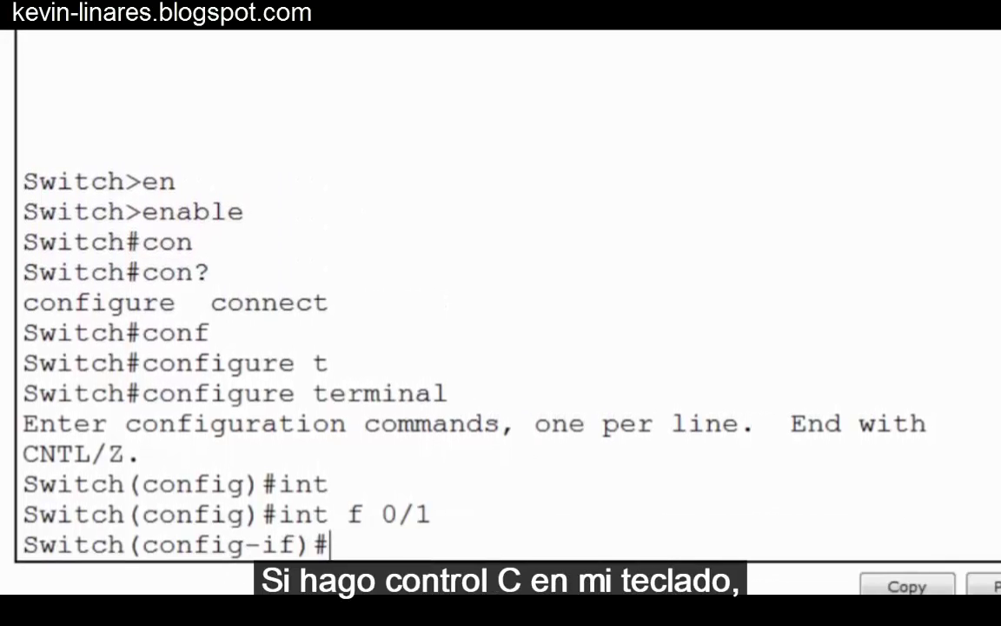
Step: Drop to Switch# with Ctrl+C, then browse history between configure terminal and enable without running them
key("ctrl+c")
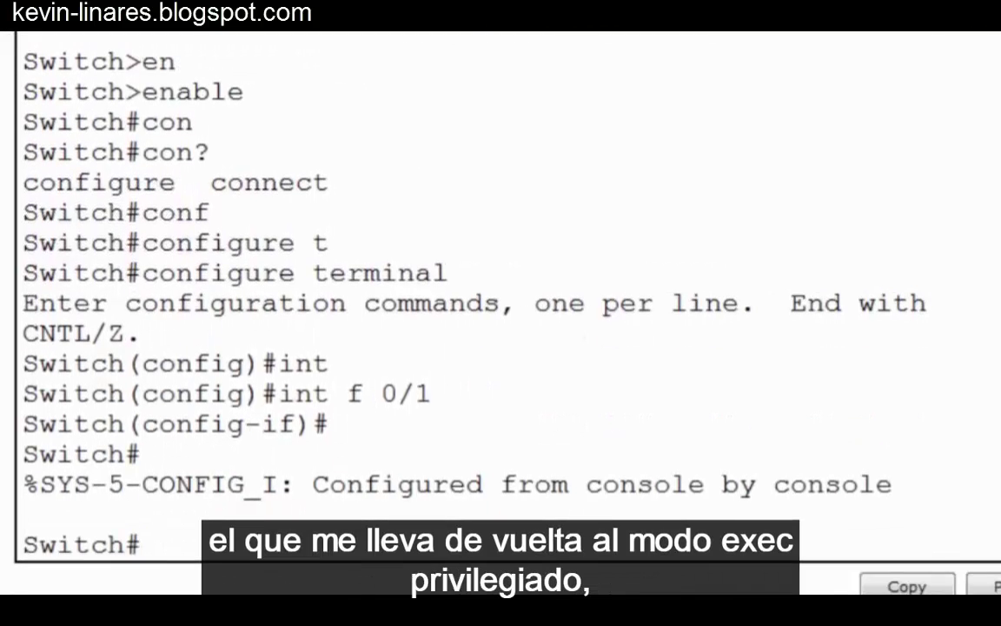
key("Up")
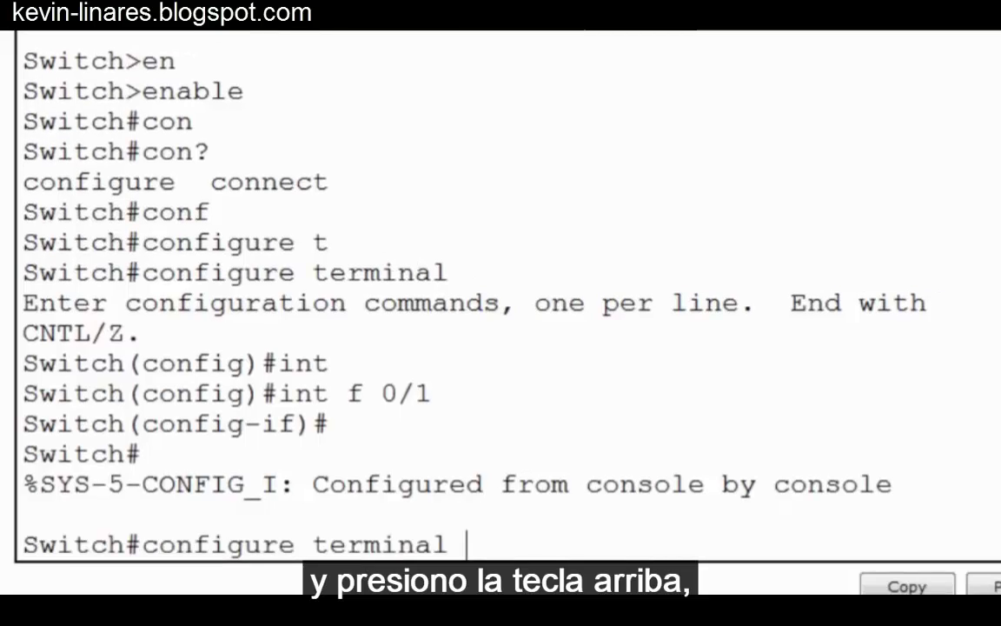
key("Up")
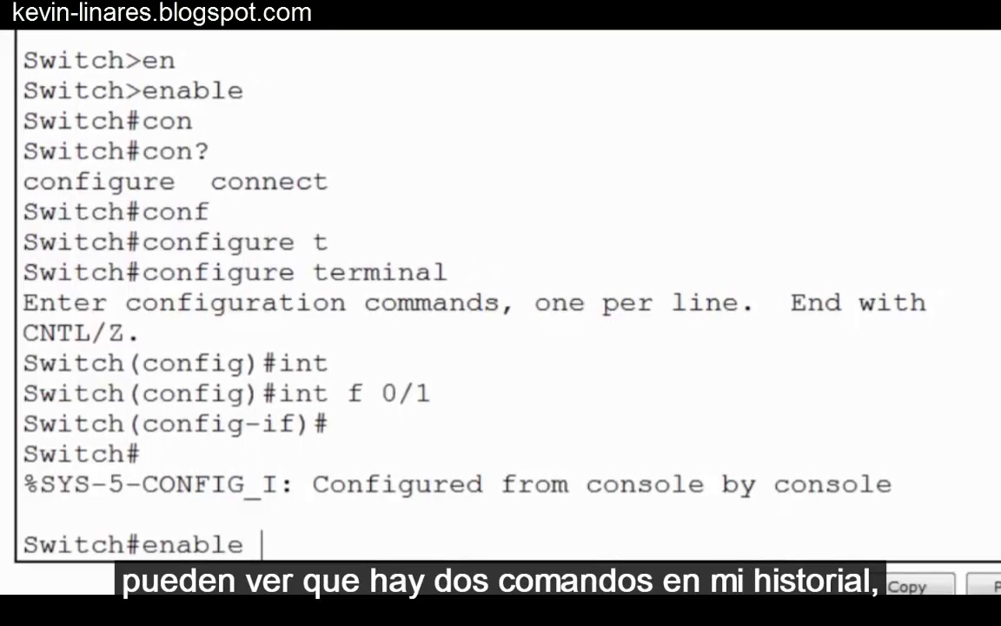
key("Down")
key("Down")
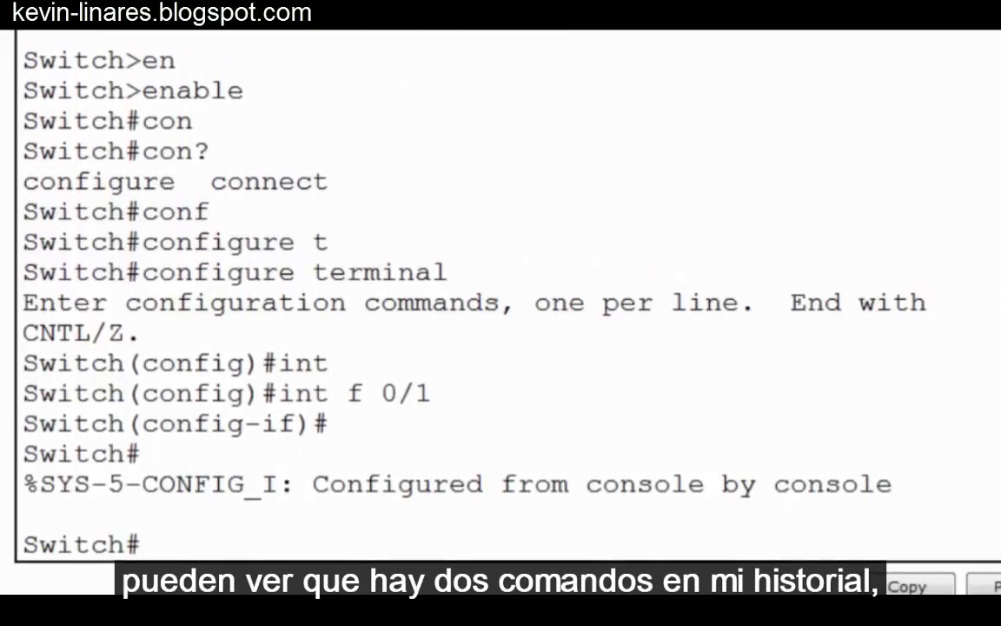
key("Up")
key("Up")
key("Up")
key("Up")
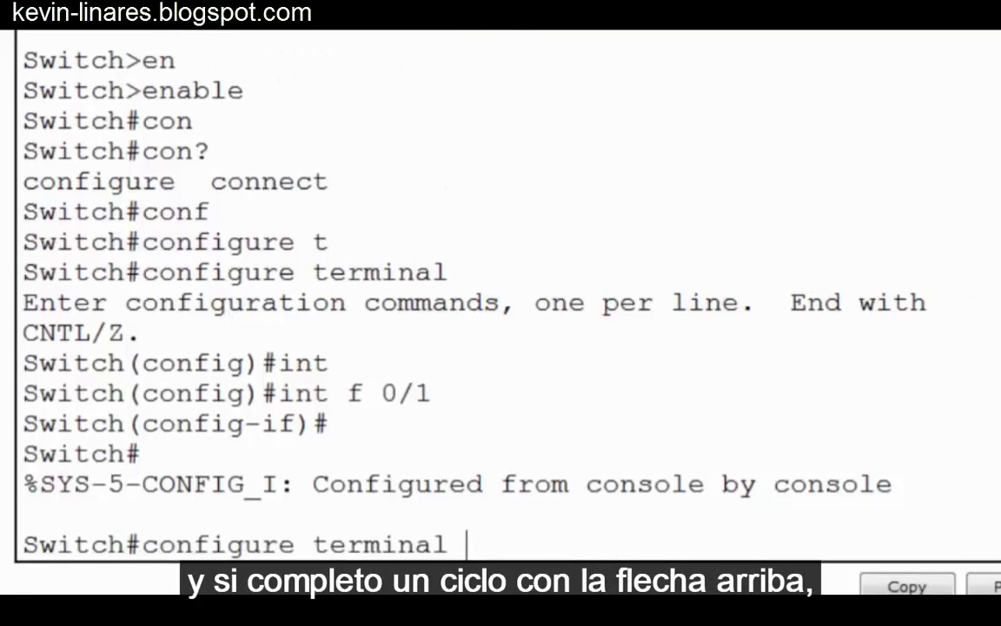
key("Up")
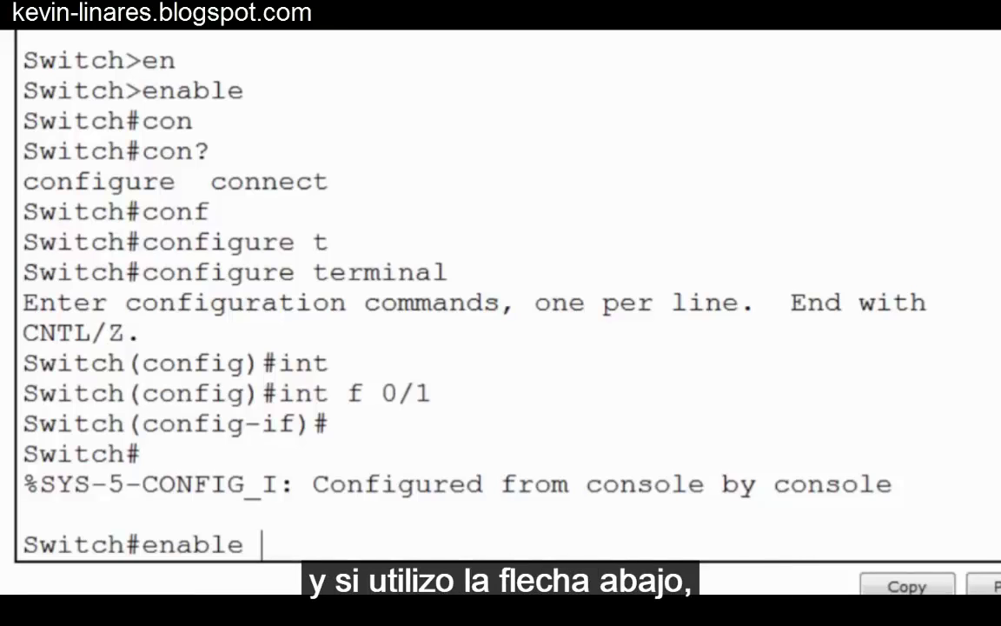
key("Down")
key("Down")
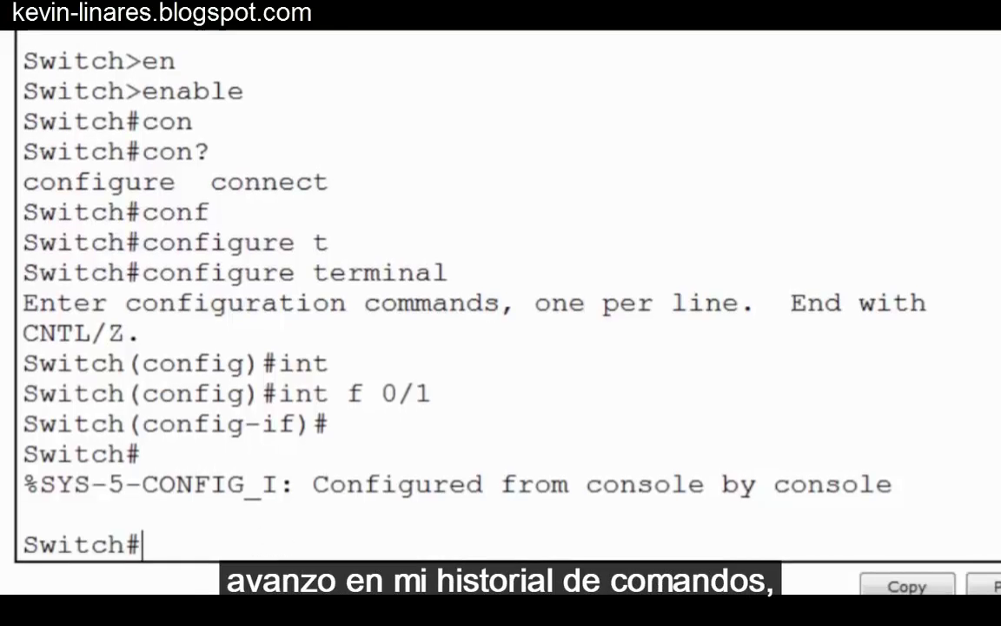
key("Up")
key("Up")
key("Down")
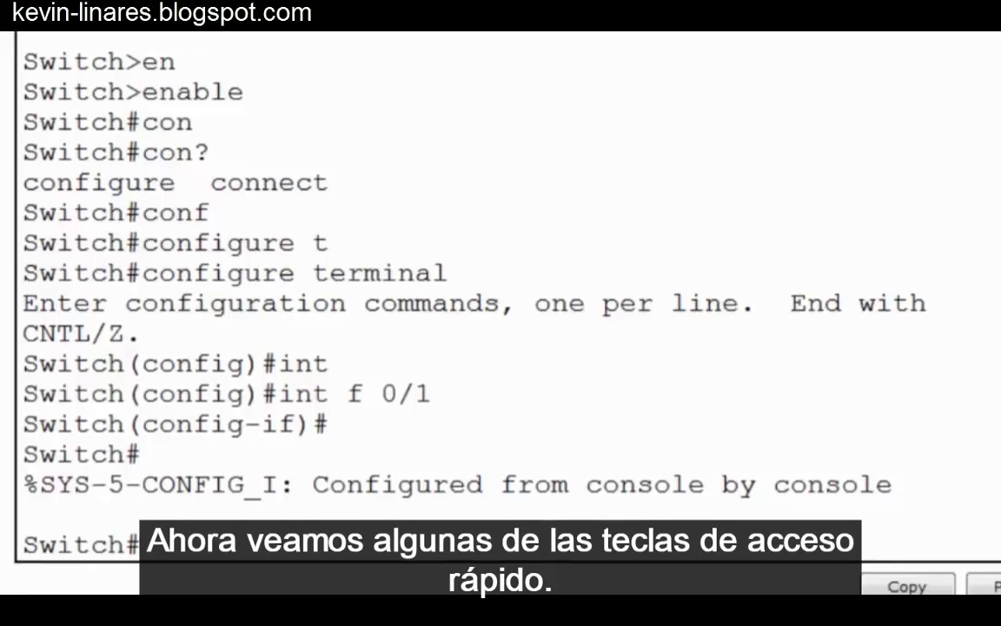
Step: Enter global configuration with 'conf t' and exit to Switch# using Ctrl+Z
type("conf ")
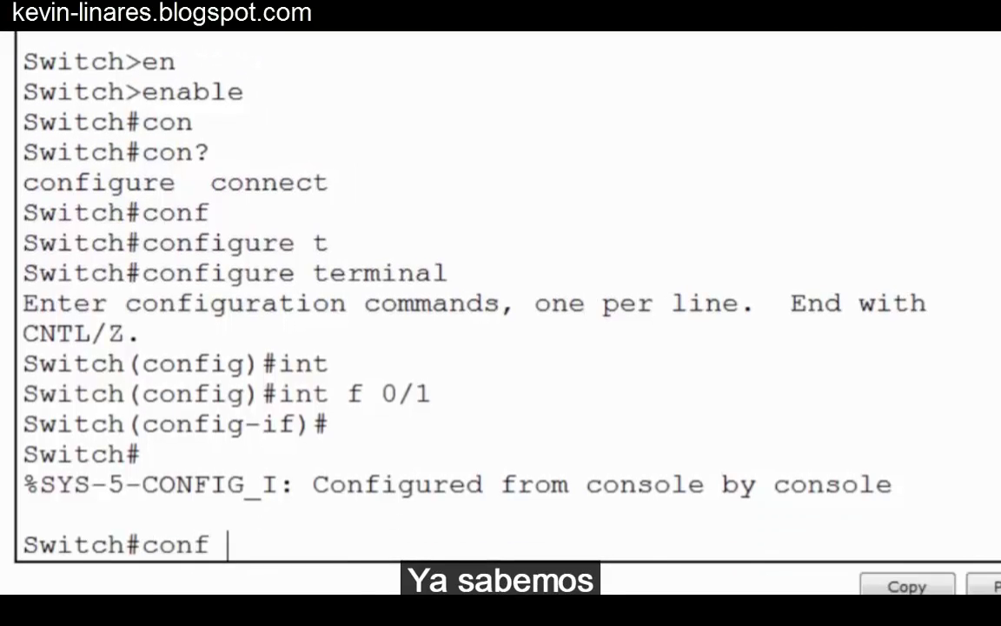
type("t")
key("Return")
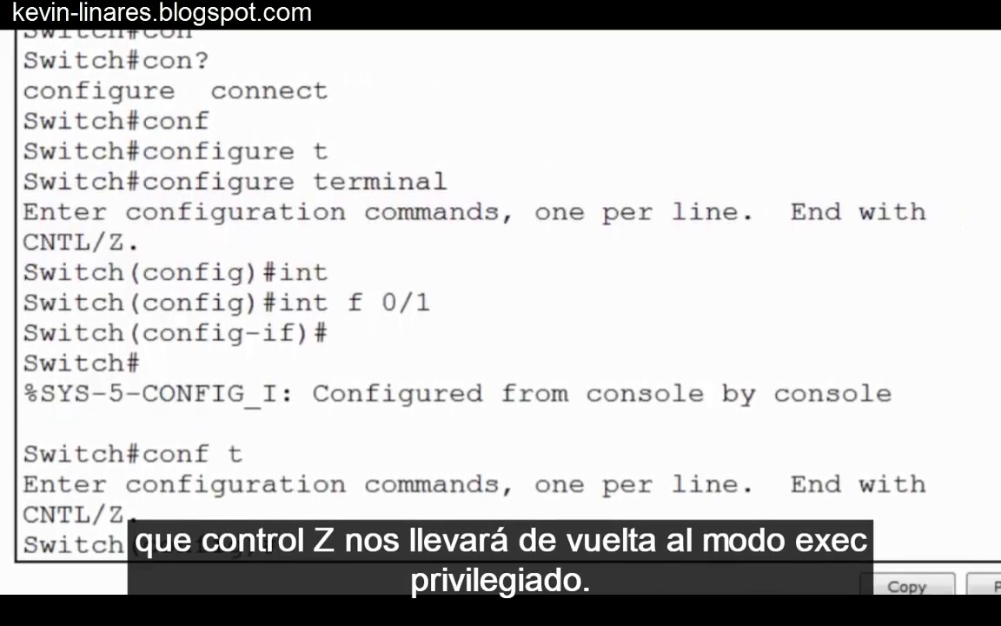
key("ctrl+z")
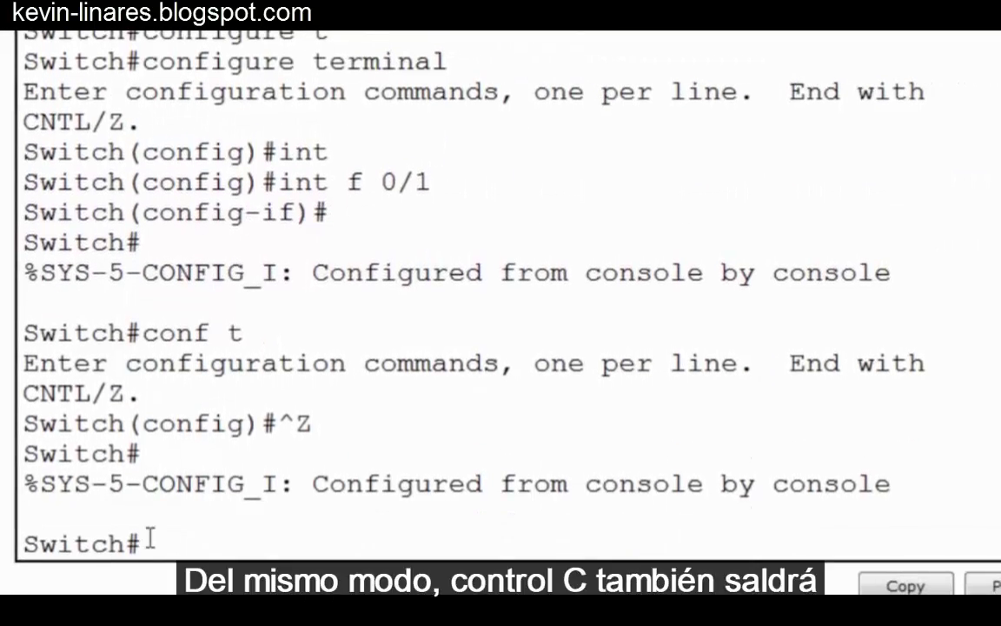
Step: Enter 'conf t' again and exit with Ctrl+C, leaving a fresh Switch# prompt
type("conf t")
key("Return")
key("ctrl+c")
key("Return")
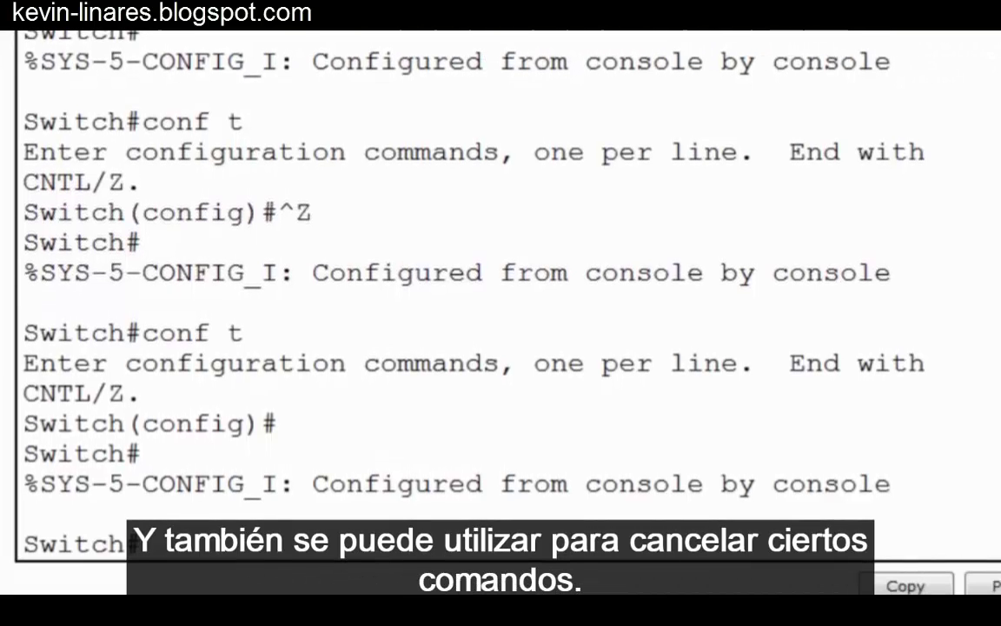
Step: Cancel a typed 'configure t' with Ctrl+C, then type 'conf' and erase it from the prompt
type("configu")
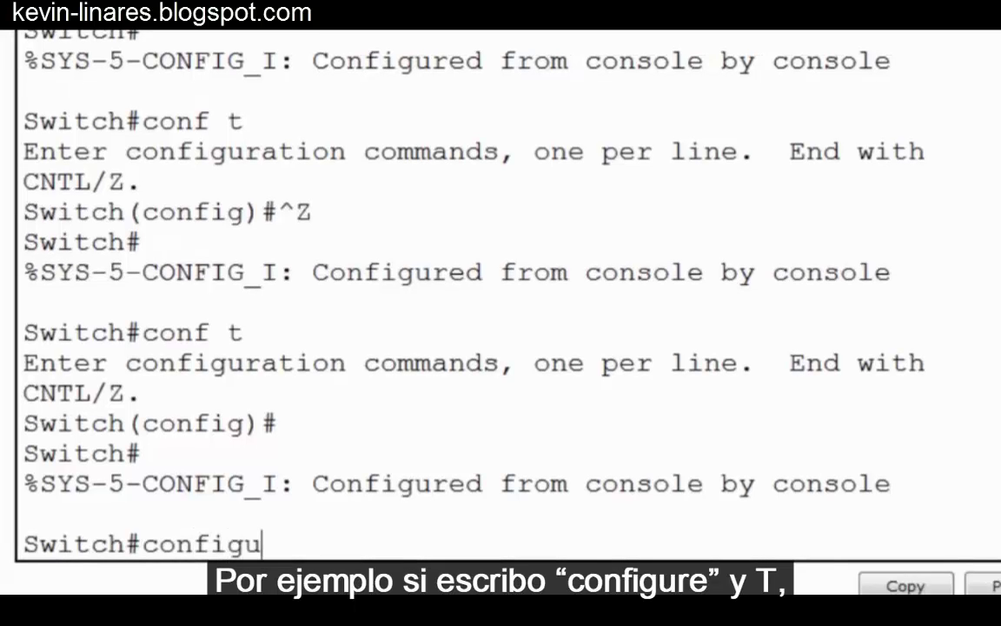
type("re t")
key("ctrl+c")
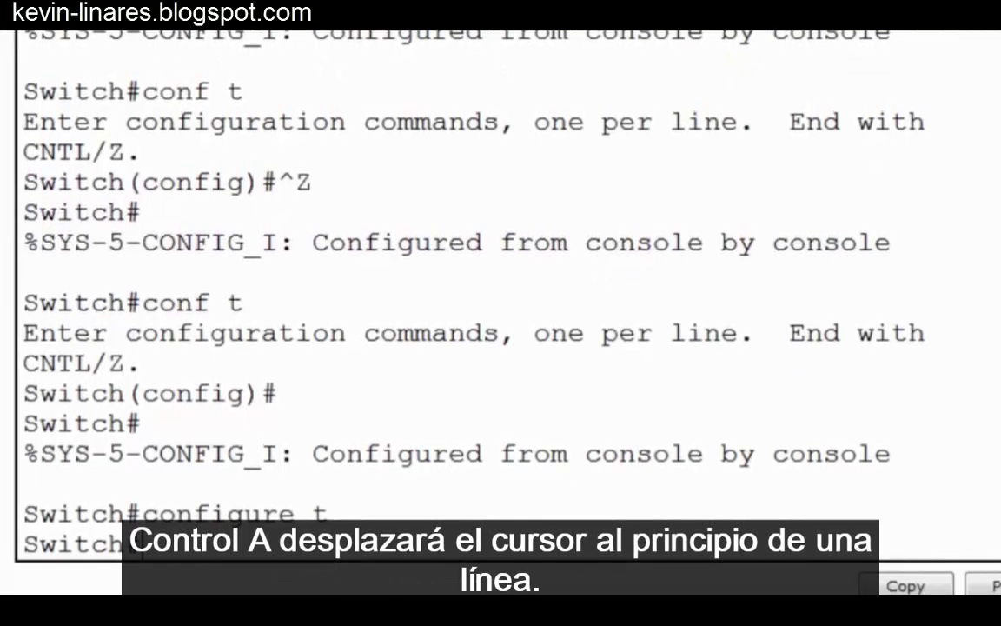
type("conf")
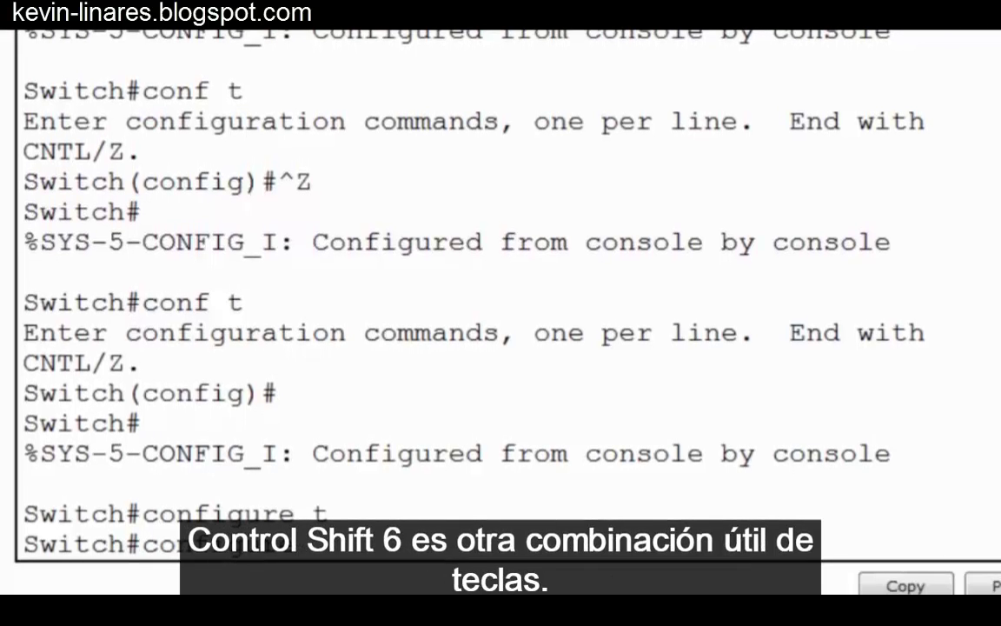
key("BackSpace")
key("BackSpace")
key("BackSpace")
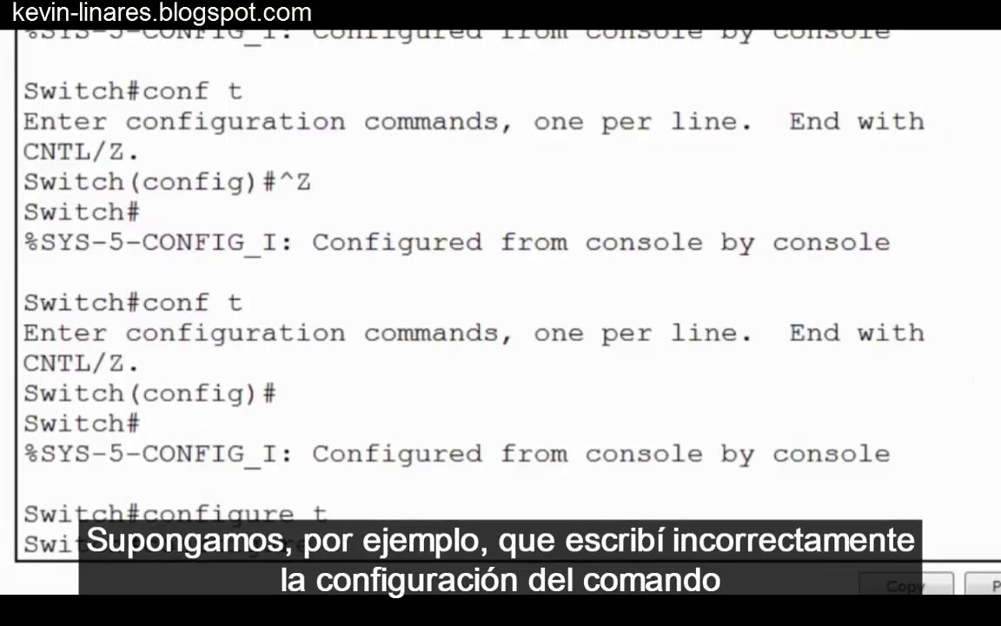
Step: Submit the mistyped 'conrtigure' and abort the resulting domain lookup with Ctrl+Shift+6
key("Return")
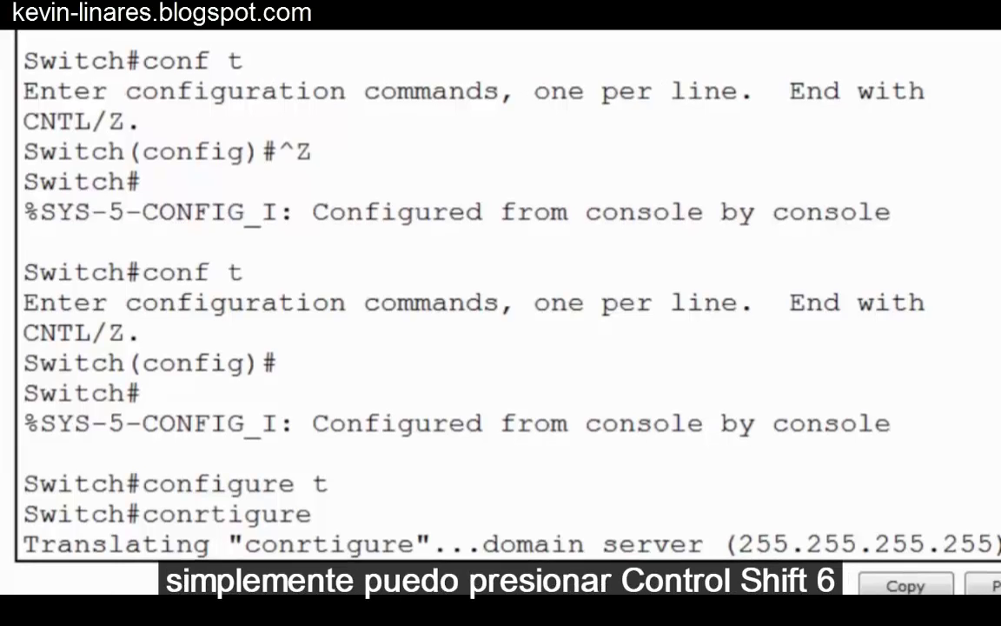
key("ctrl+shift+6")
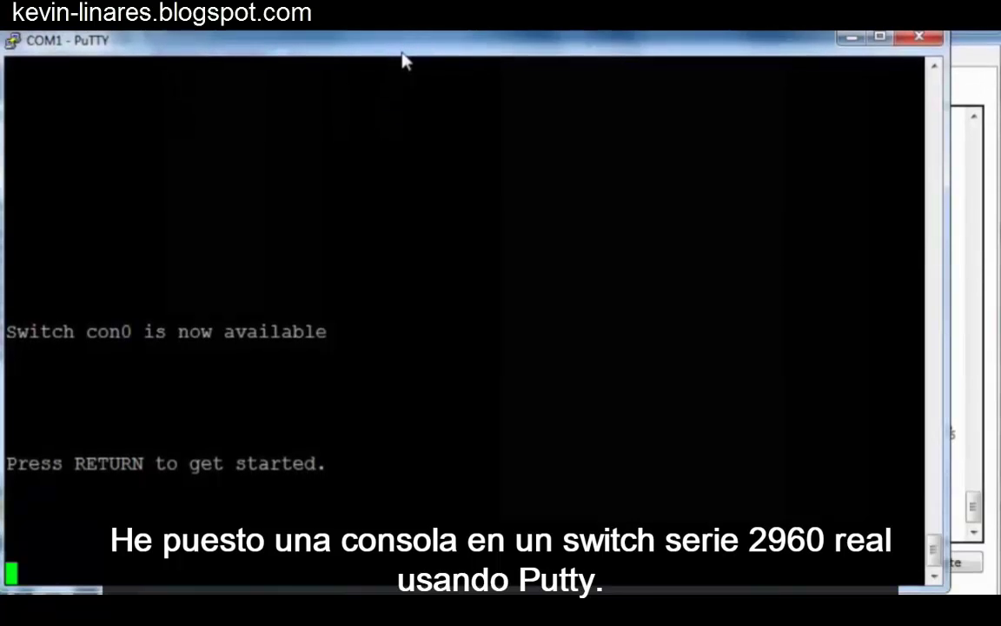
Step: Start the PuTTY COM1 console session on the real switch at the Switch> prompt
key("Return")
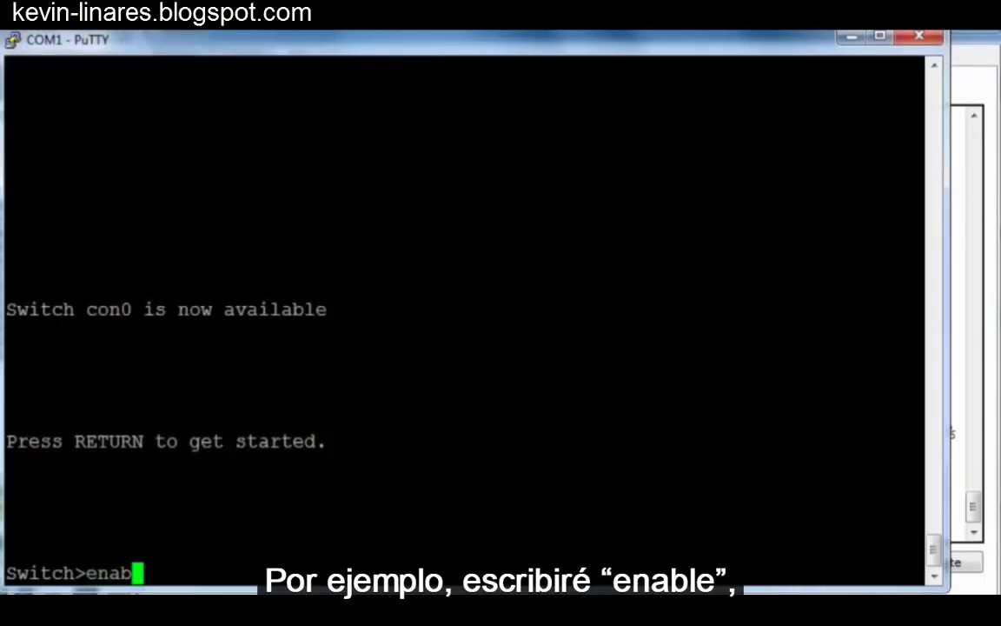
Step: Run enable, conf t and int f0/1 on the real switch, then begin typing switchport mode
type("le")
key("Return")
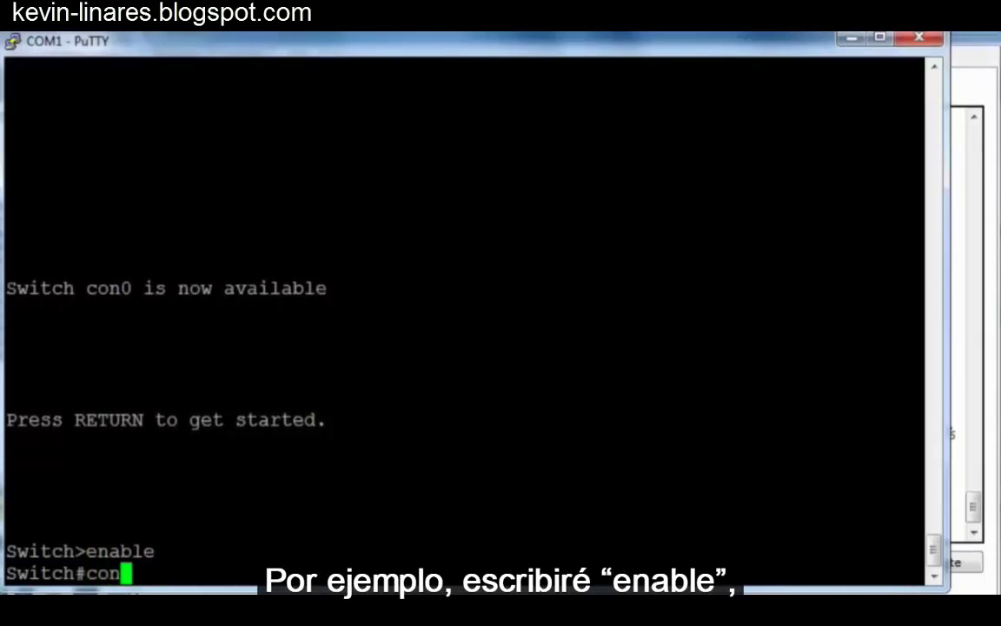
type("conf t")
key("Return")
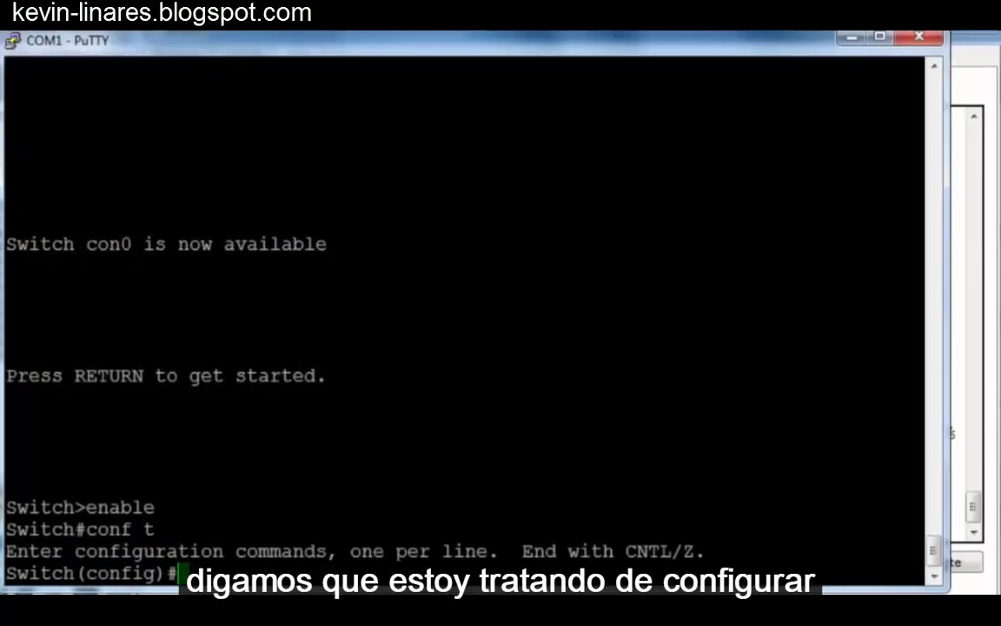
type("int f")
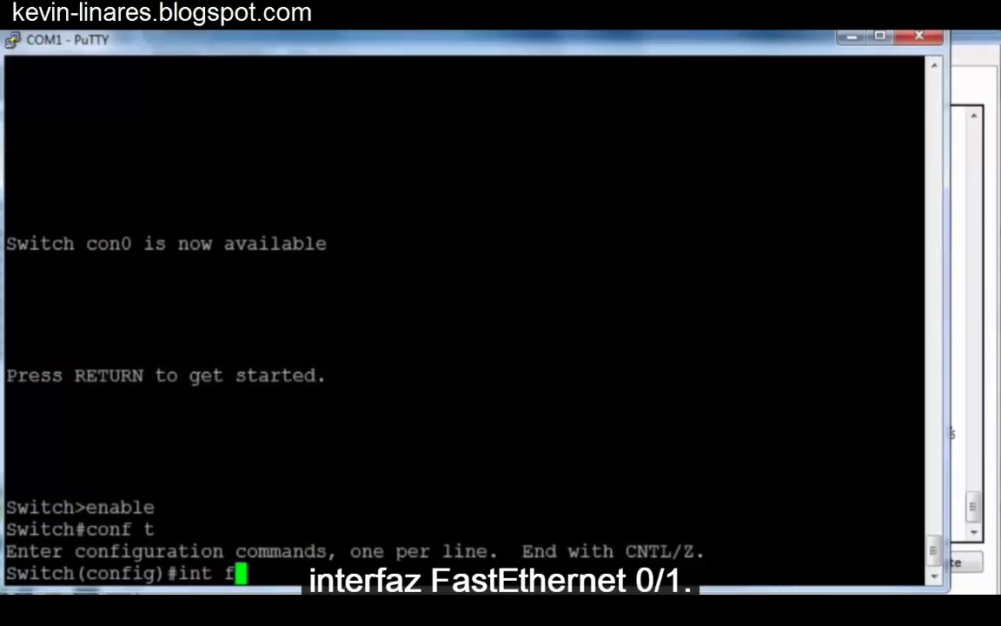
type("0/1")
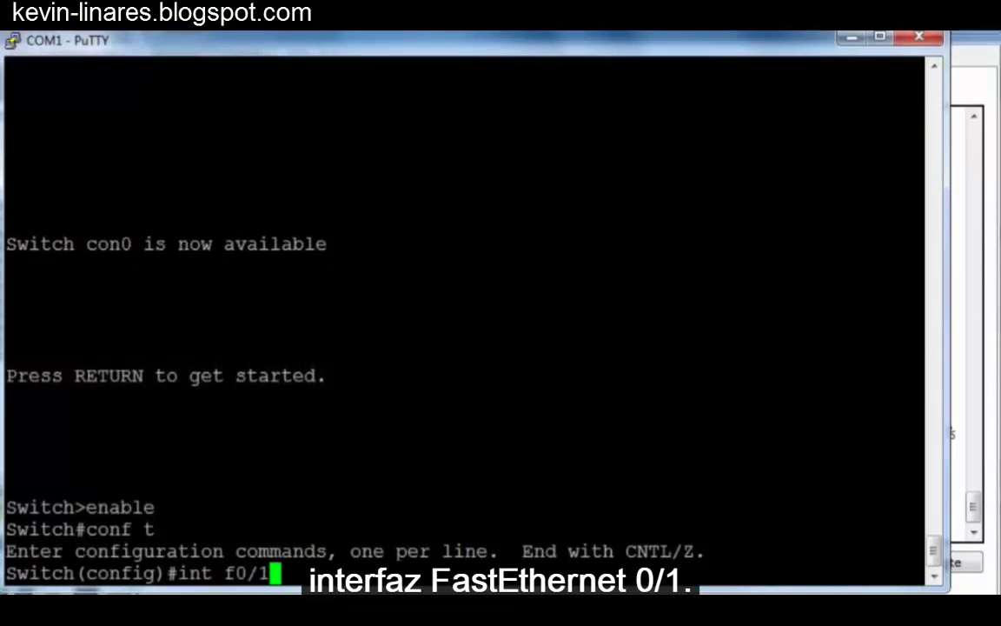
key("Return")
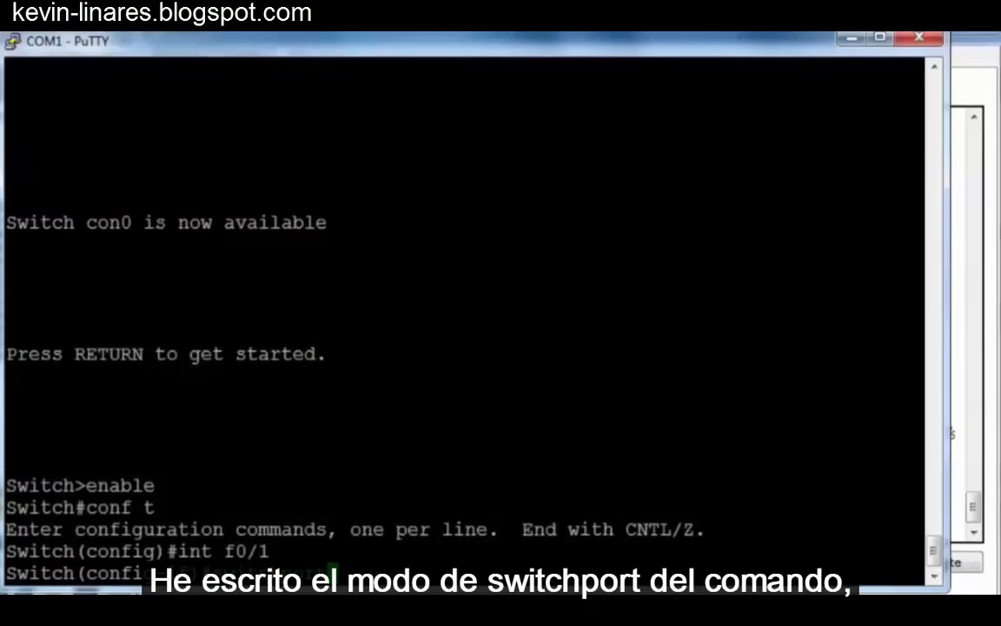
type("mode")
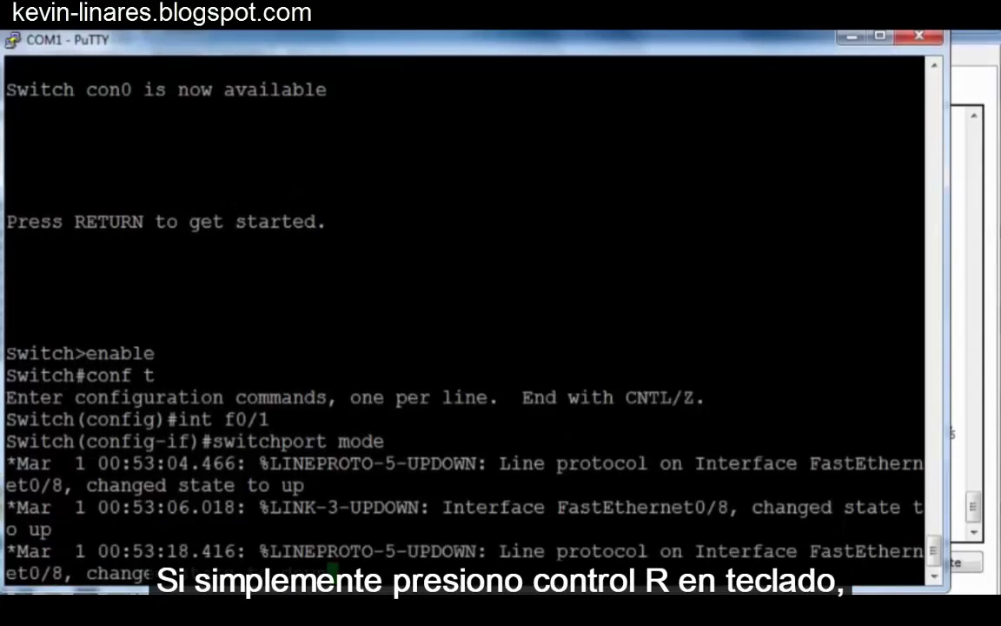
Step: Reprint the log-interrupted 'switchport mode' line with Ctrl+R and extend it to 'switchport mode access'
key("ctrl+r")
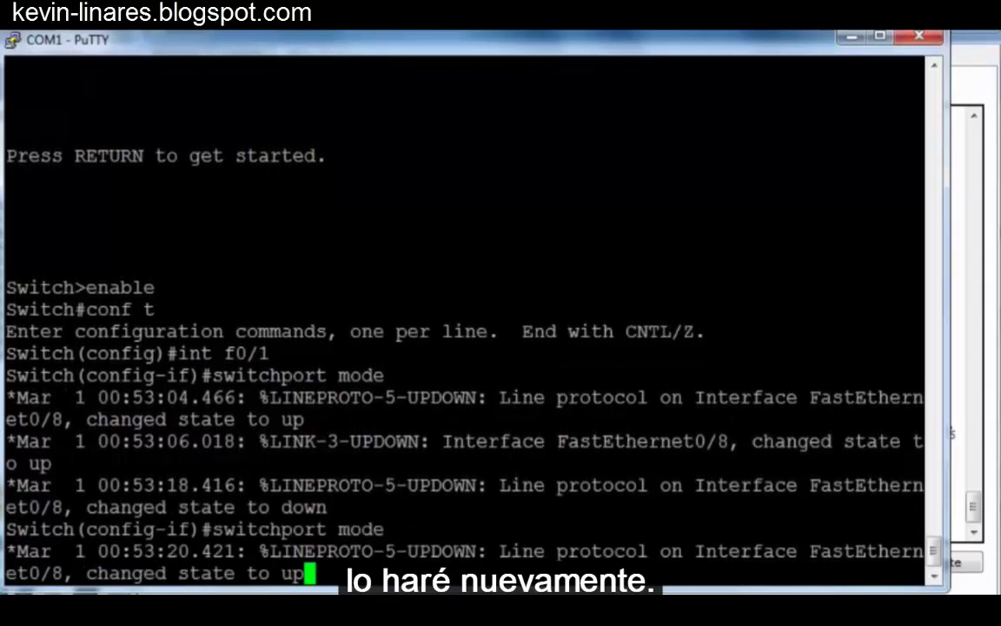
key("ctrl+r")
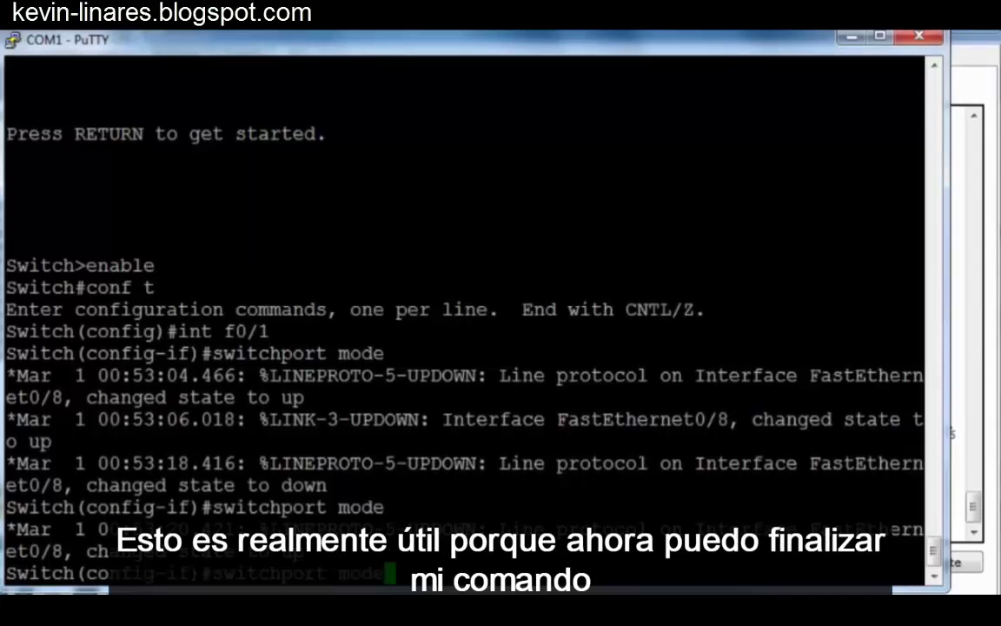
type("access")
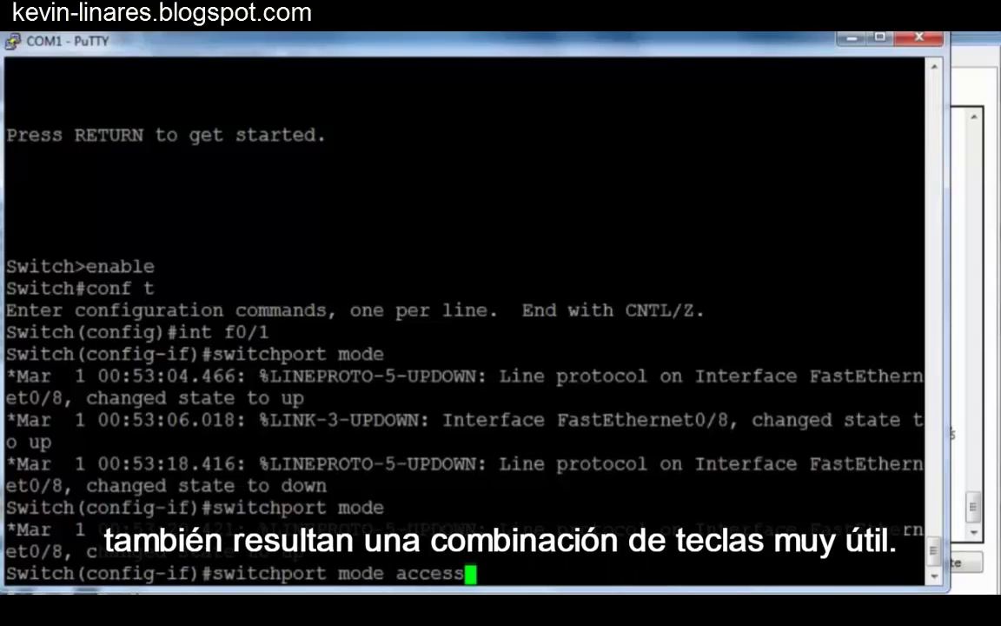